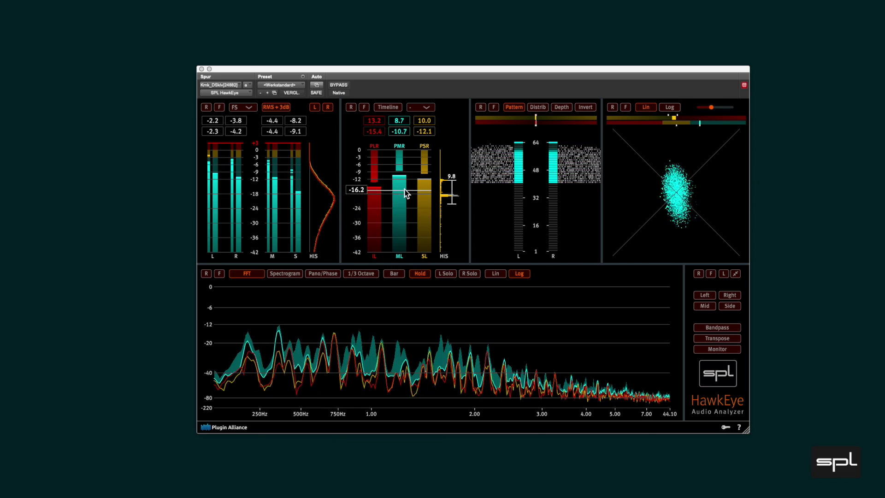
Switch the PLR/PMR/PSR meter to Timeline display so the ratios scroll over time.
left_click(382, 107)
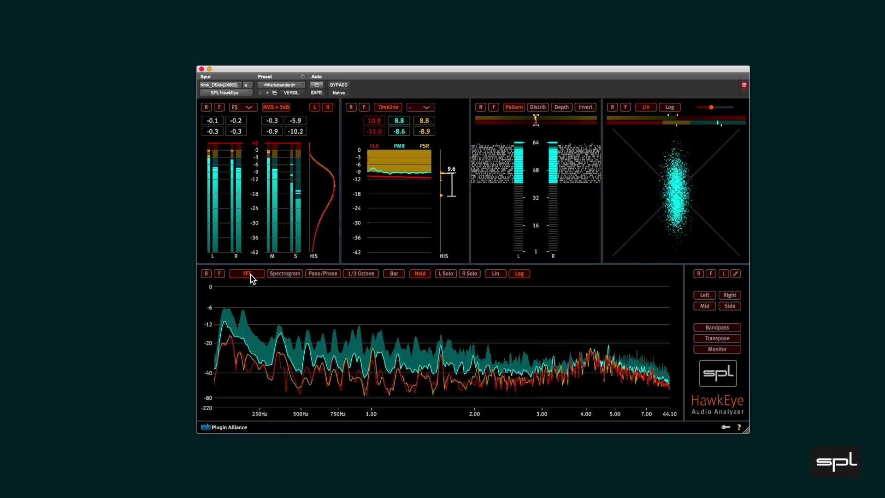
Cycle the lower display from FFT through Spectrogram and Pano/Phase, ending on 1/3 Octave.
mouse_move(243, 296)
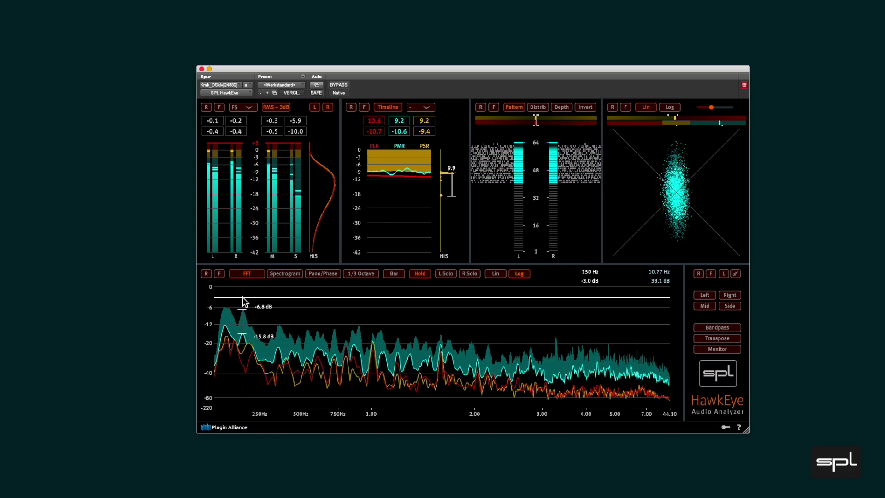
left_click(249, 273)
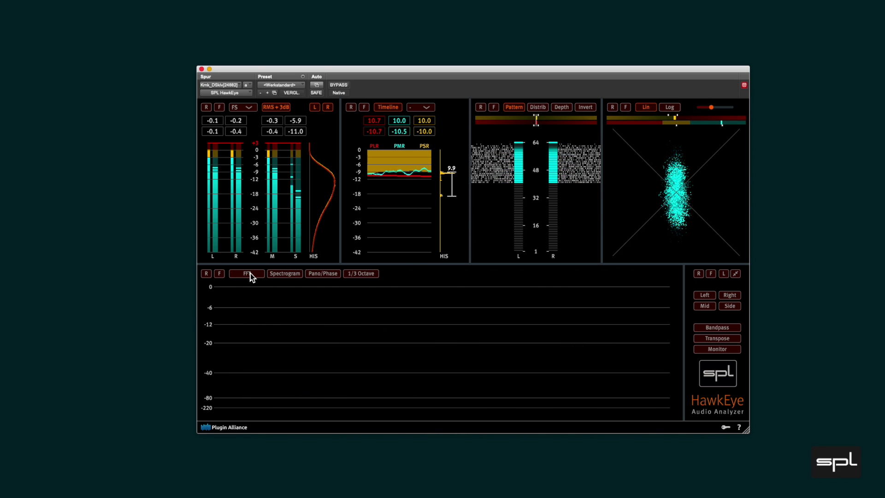
left_click(277, 273)
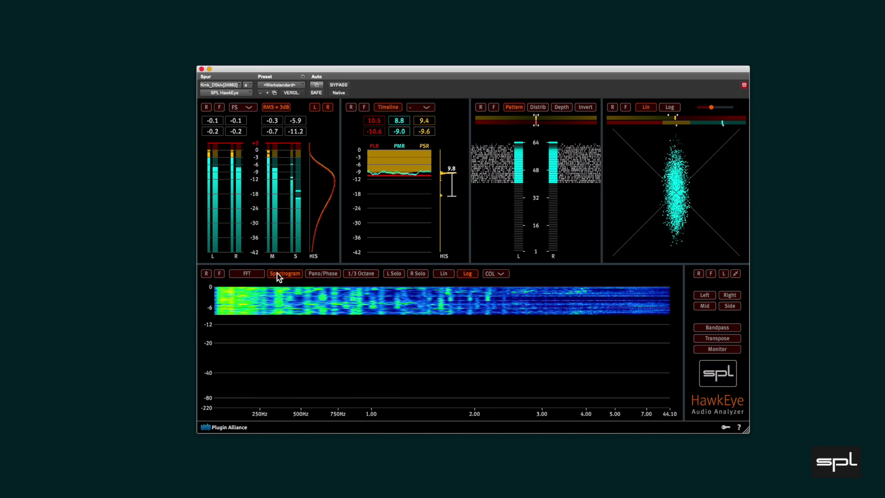
left_click(277, 273)
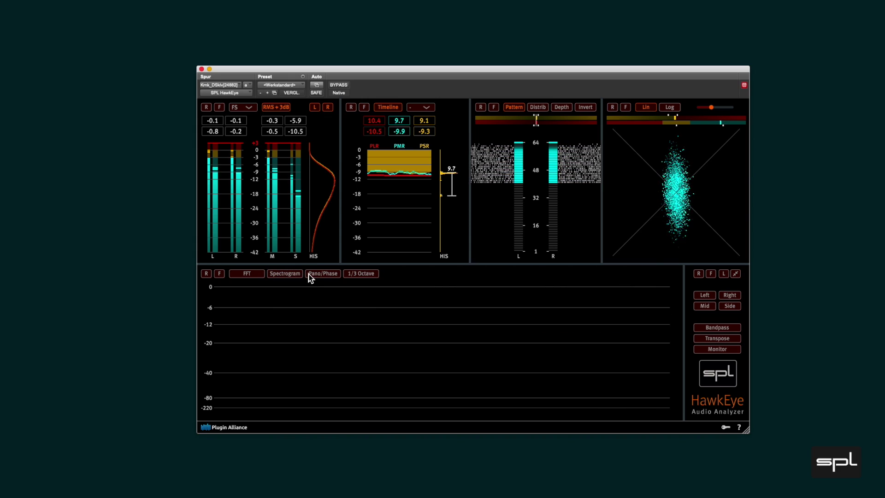
left_click(309, 274)
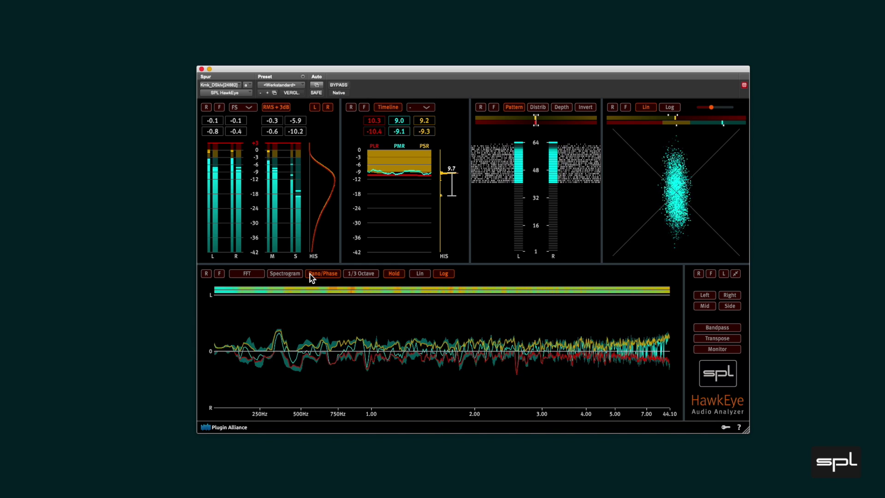
left_click(310, 273)
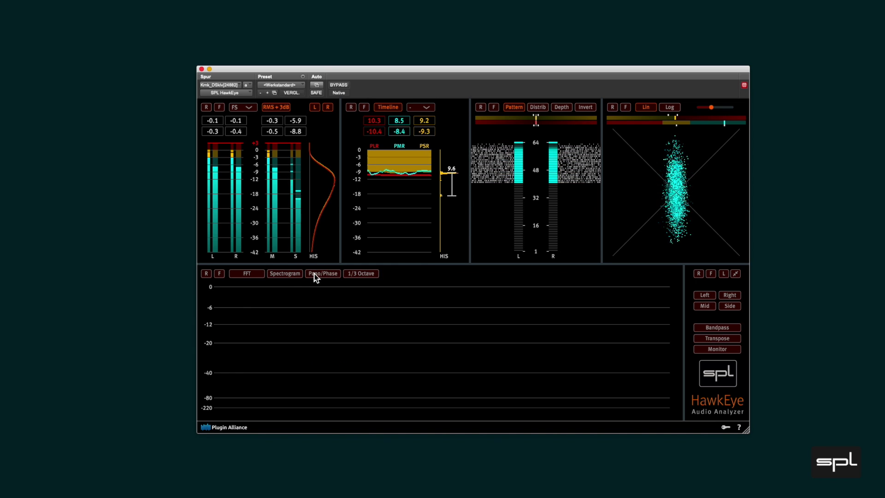
left_click(362, 274)
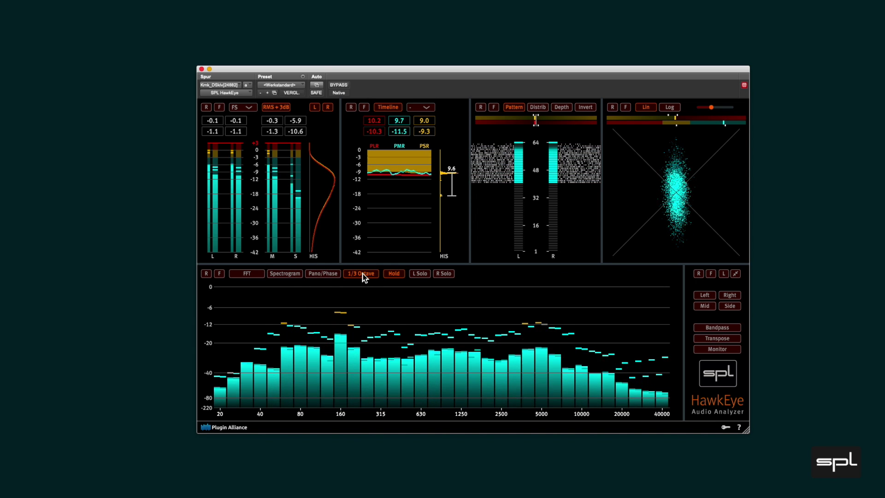
Return the lower display to FFT, enlarge the window and resize the upper meter panels.
left_click(259, 276)
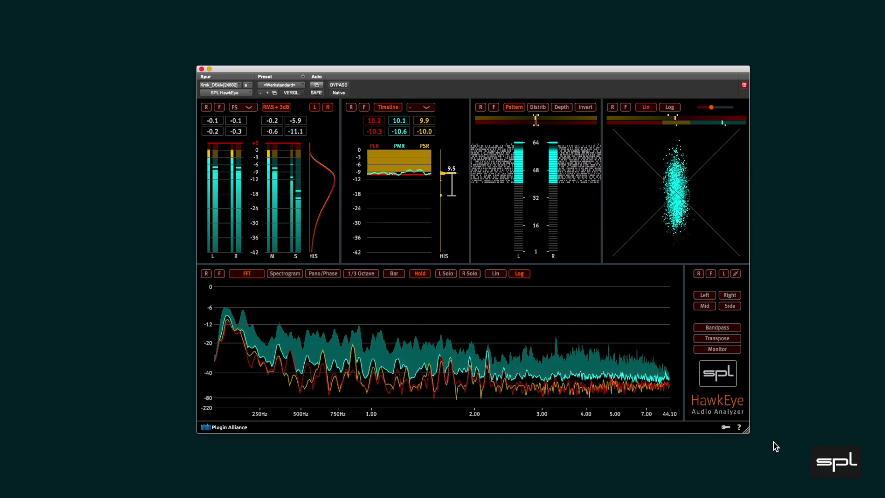
left_click_drag(747, 433, 868, 463)
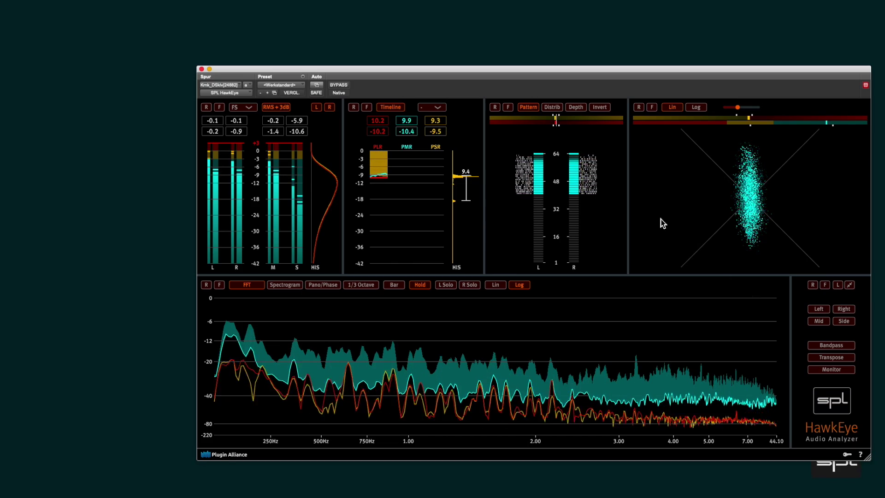
left_click_drag(629, 213, 707, 213)
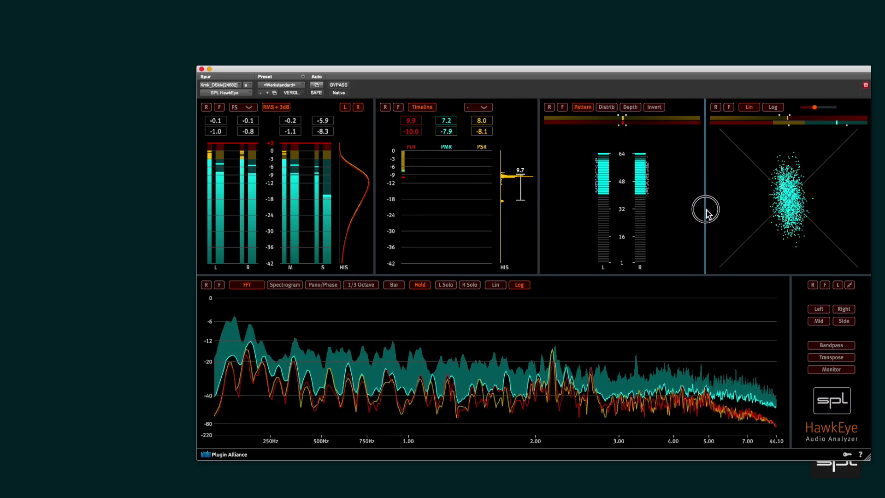
Float and resize the level meter, collapse and re-expand the analyzer, then redock the meter.
double_click(358, 241)
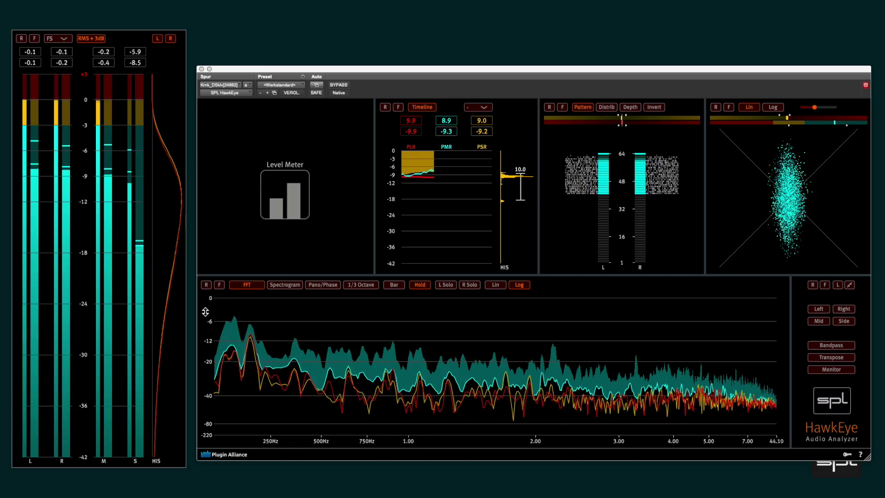
mouse_move(186, 318)
left_mouse_down()
mouse_move(143, 320)
mouse_move(350, 323)
mouse_move(196, 325)
left_mouse_up()
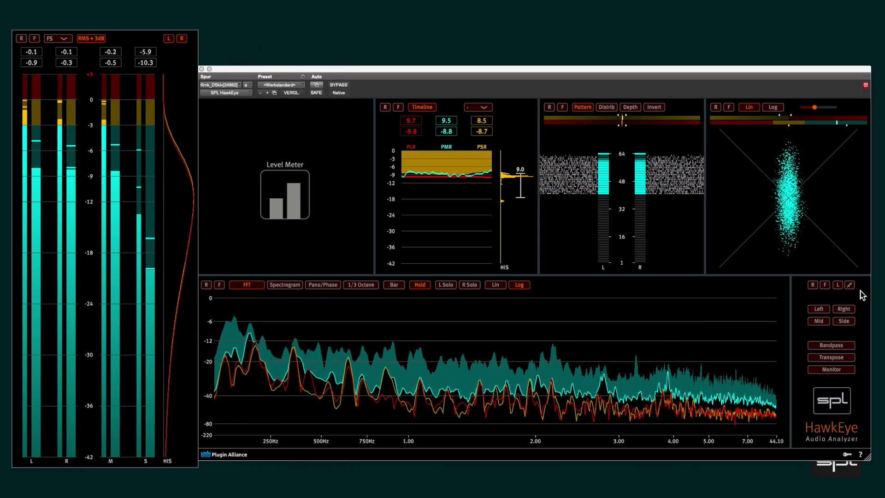
left_click(851, 286)
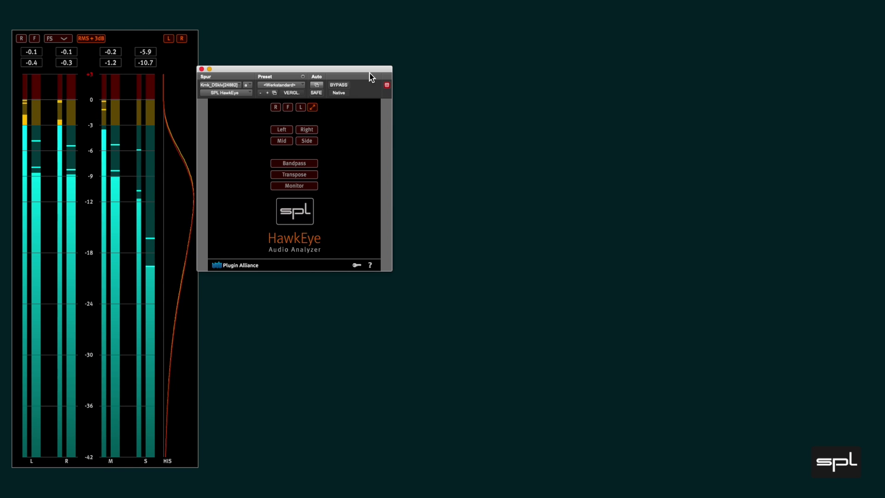
left_click_drag(369, 72, 390, 70)
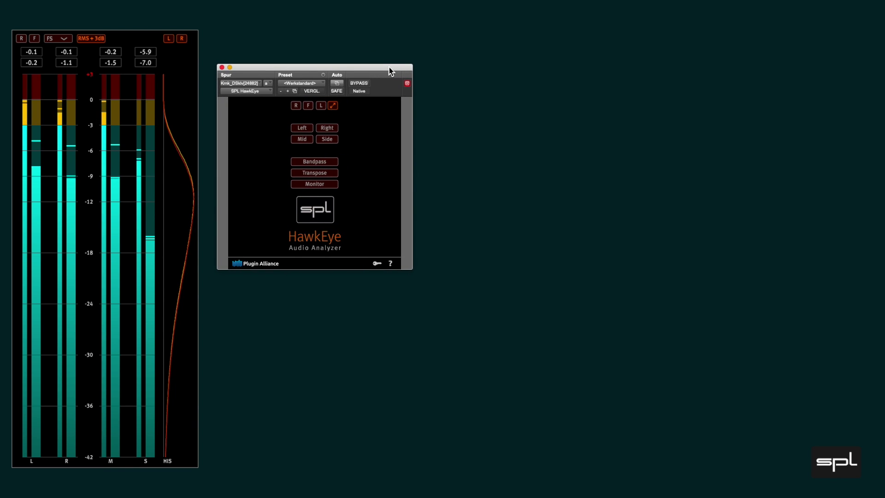
left_click(333, 106)
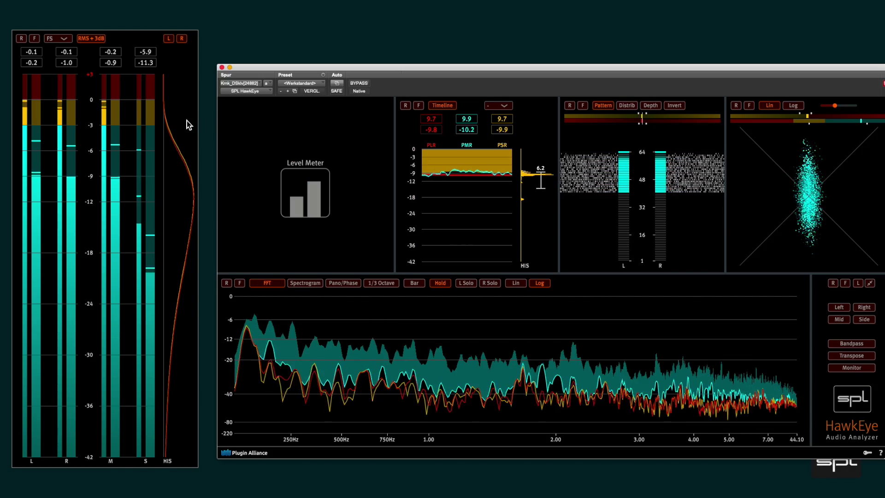
left_click(253, 138)
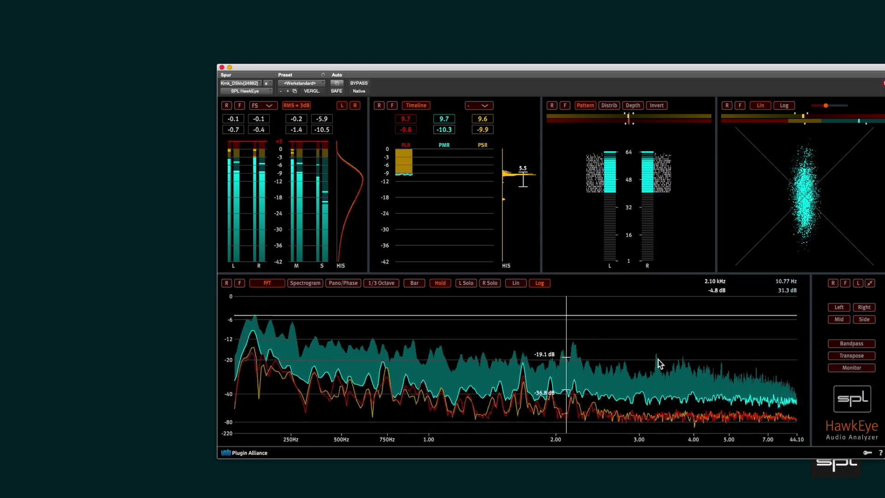
left_click_drag(751, 65, 671, 53)
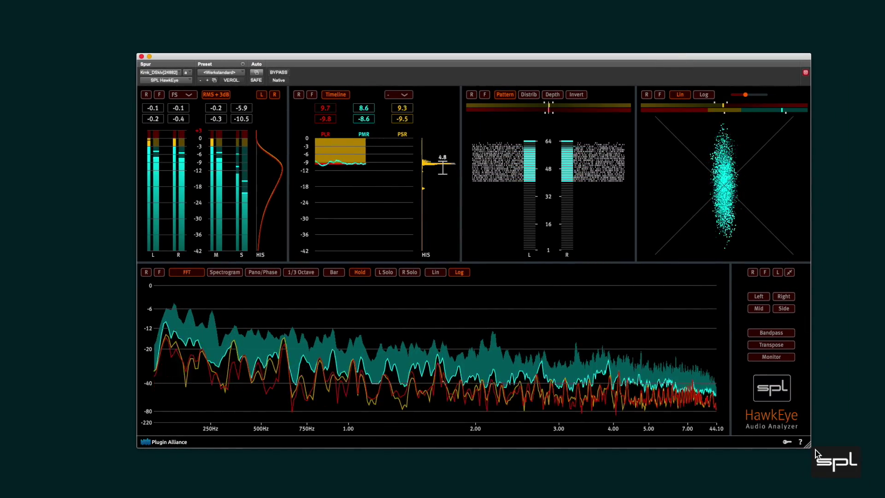
Shrink the analyzer window, reset held readings, then freeze and release all instrument displays.
left_click_drag(810, 450, 648, 407)
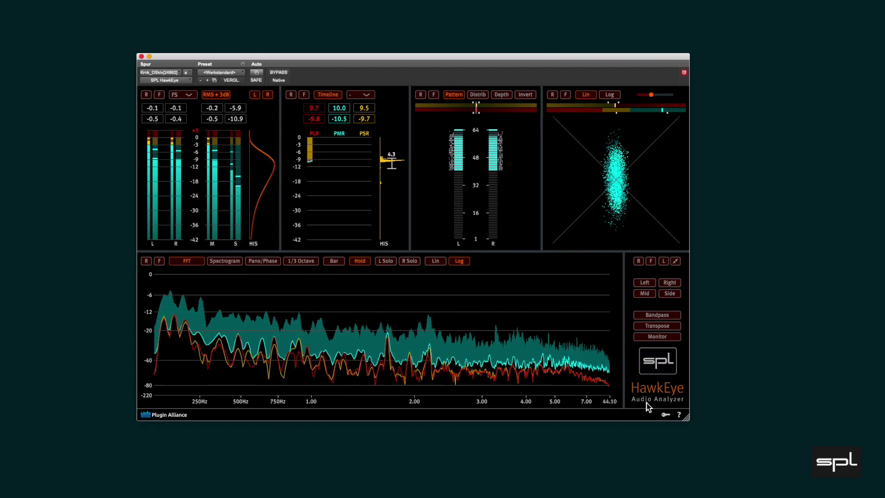
left_click(642, 261)
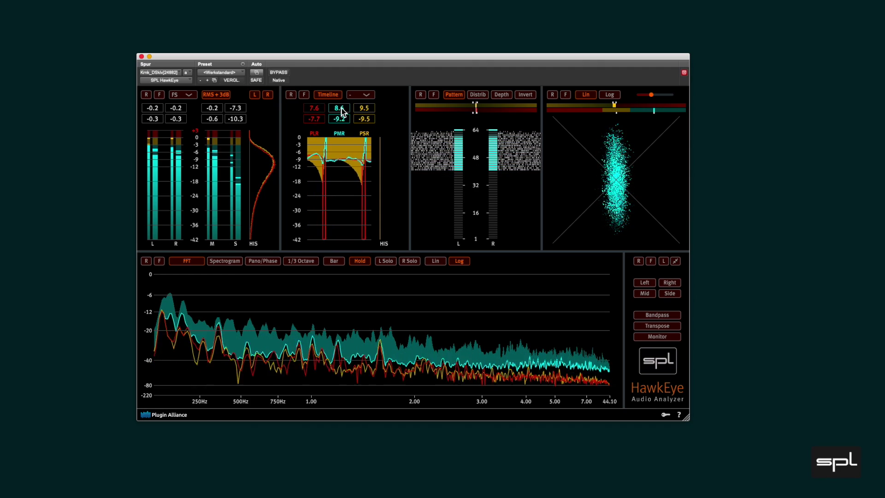
left_click(651, 261)
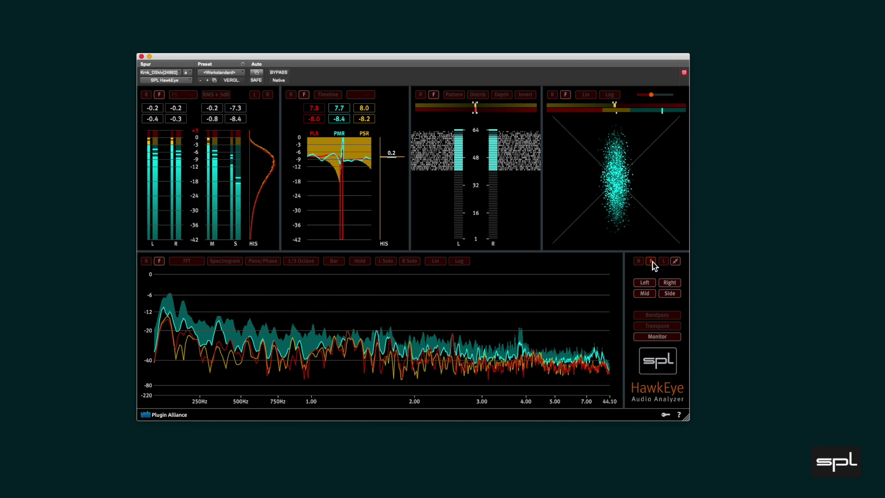
left_click(651, 261)
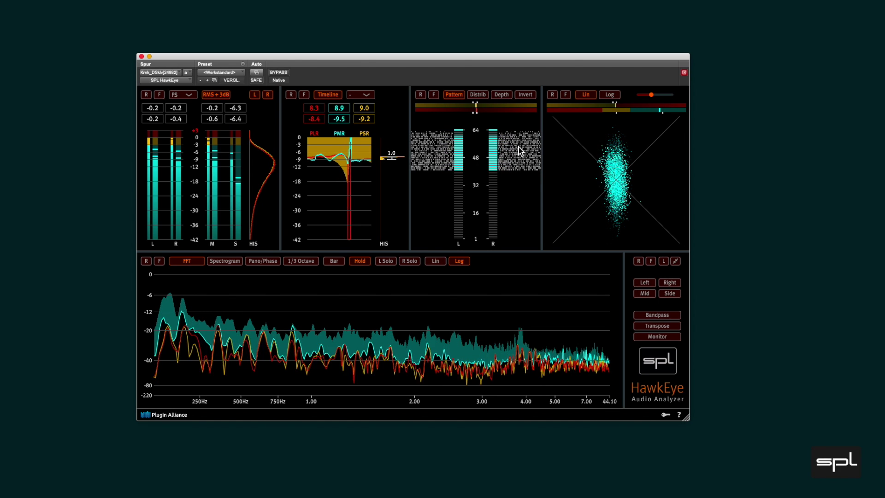
Toggle the Pattern panel's freeze on and off, and switch loudness ratios back to bar meters.
left_click(436, 95)
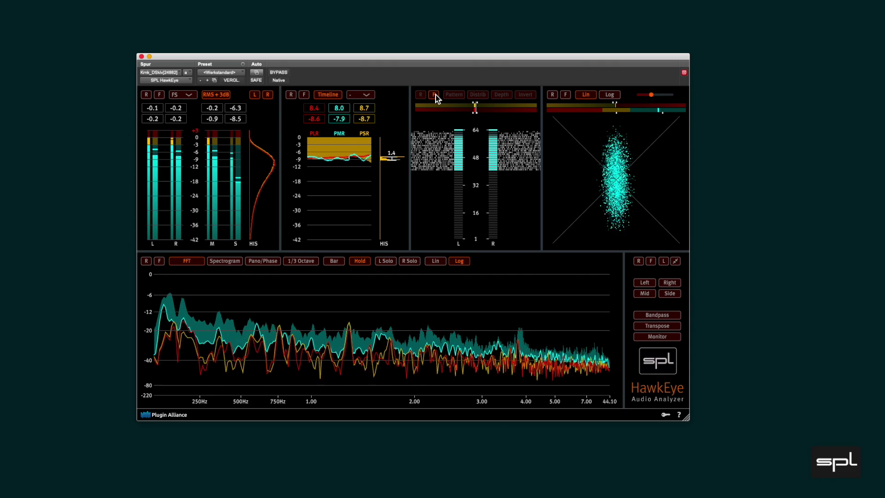
left_click(435, 94)
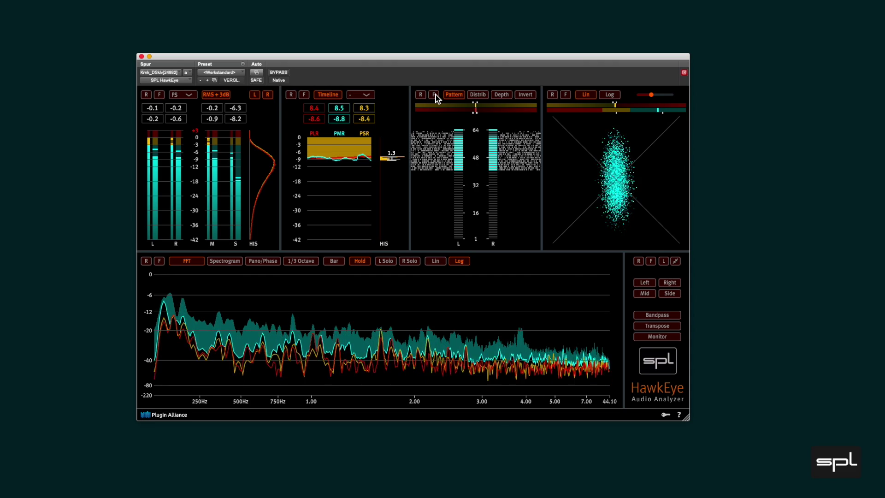
left_click(334, 97)
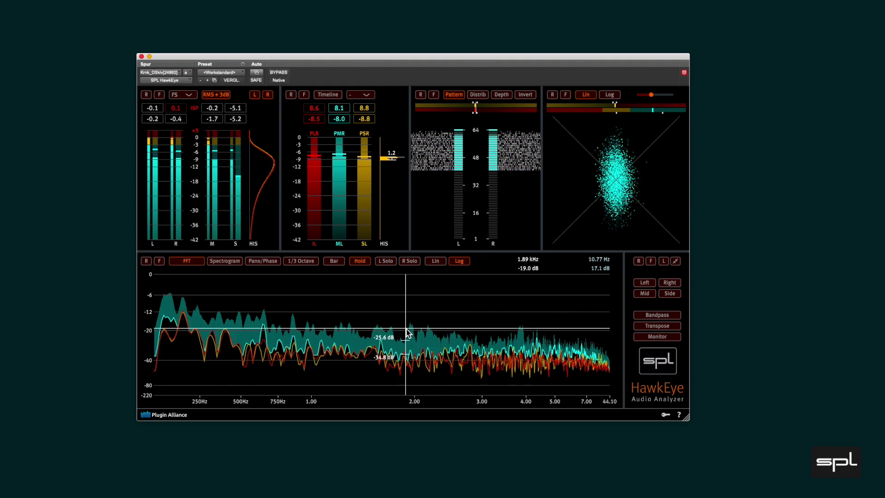
Stretch the spectrum's frequency axis, compress its dB scale, and turn on instrument labels.
left_click(413, 403)
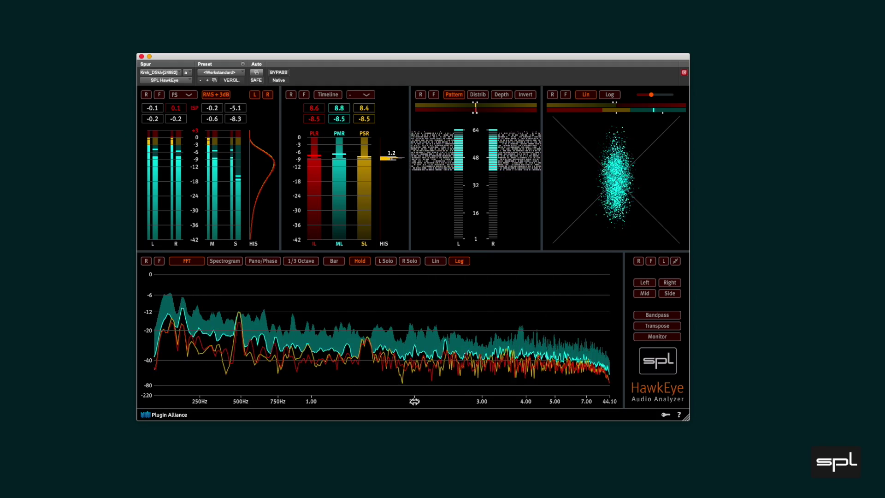
left_click_drag(413, 404, 469, 409)
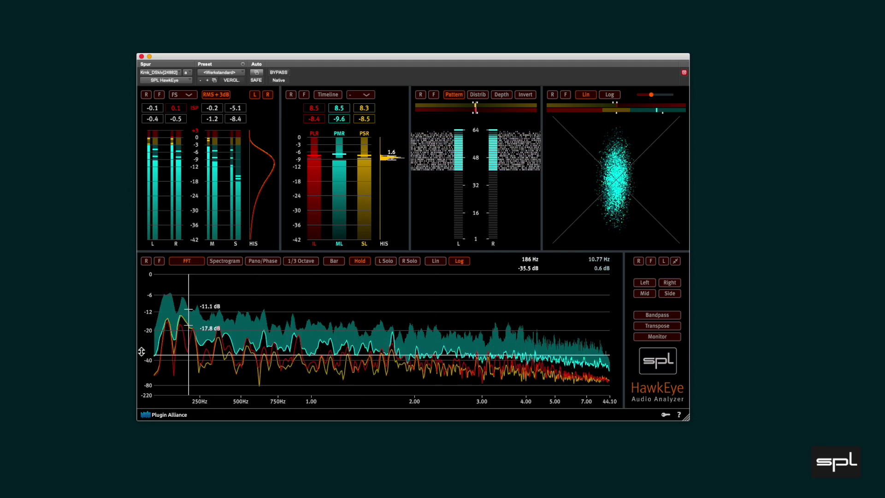
mouse_move(149, 349)
left_mouse_down()
mouse_move(148, 333)
mouse_move(148, 365)
mouse_move(153, 355)
left_mouse_up()
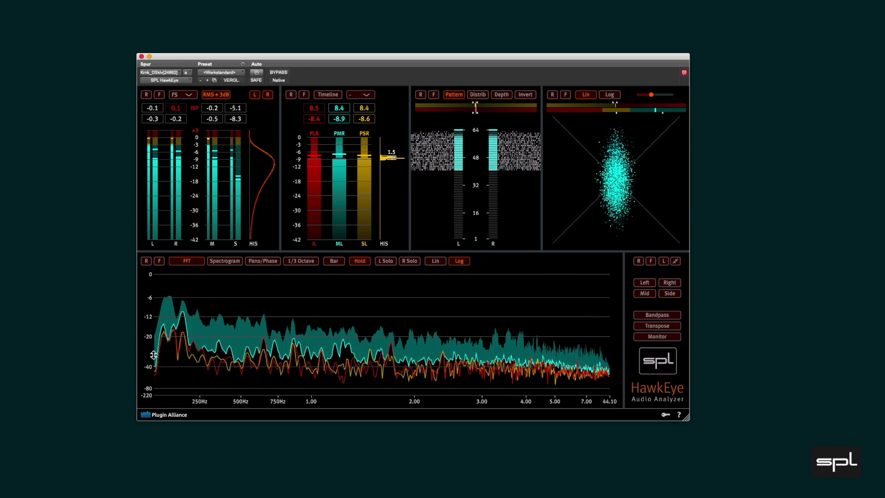
left_click(664, 261)
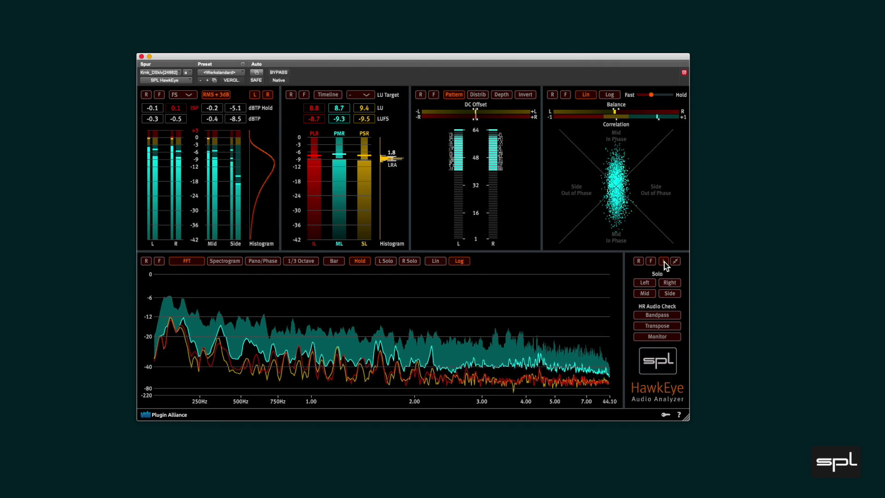
left_click(664, 262)
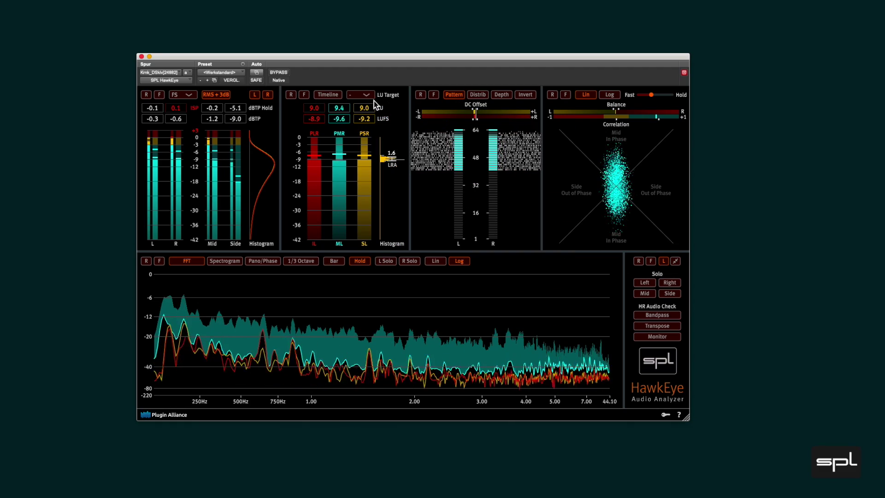
mouse_move(324, 96)
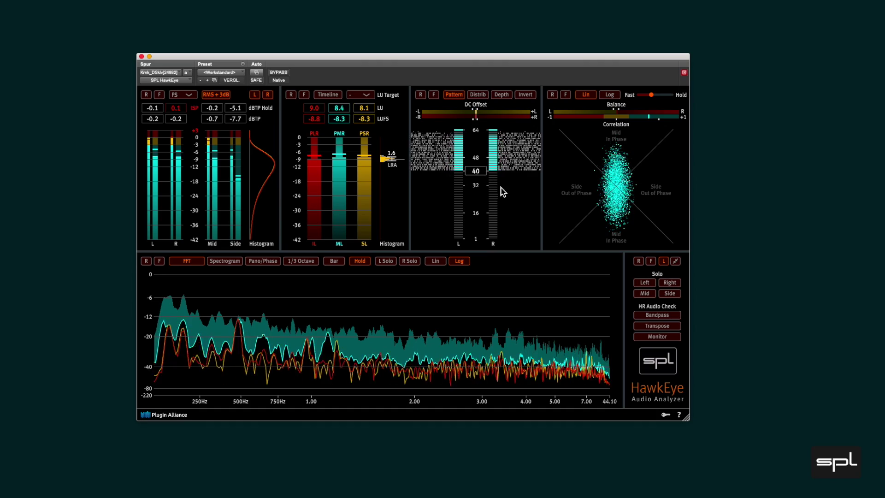
left_click(665, 264)
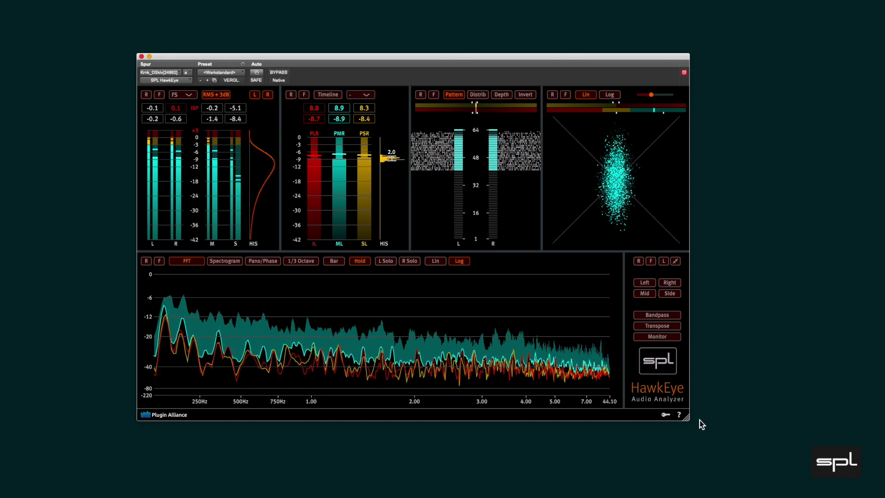
Open the HawkEye user manual from the ? help menu at the bottom right.
left_click(679, 416)
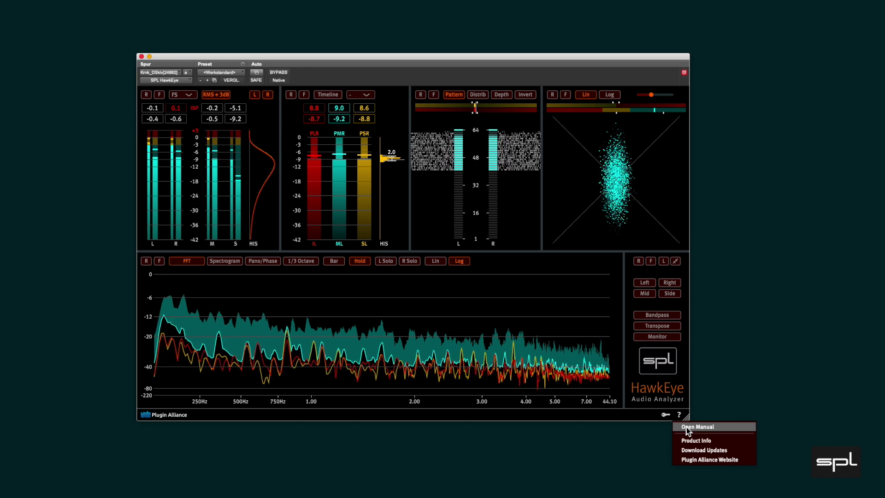
left_click(687, 429)
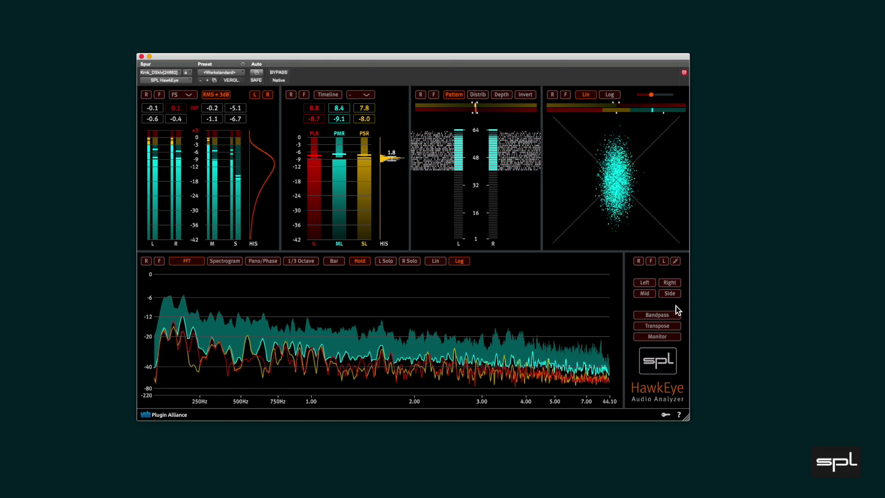
Solo the Left, Right, Mid and Side signals in turn, then return to full stereo.
left_click(654, 284)
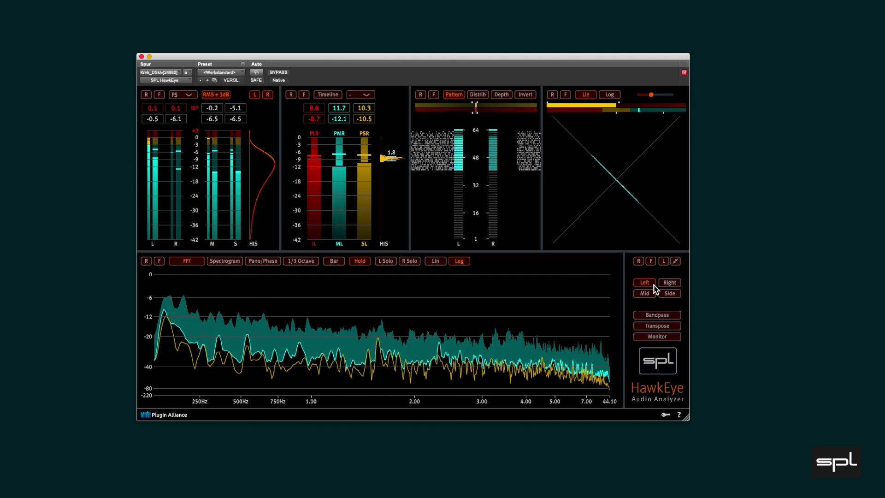
left_click(670, 285)
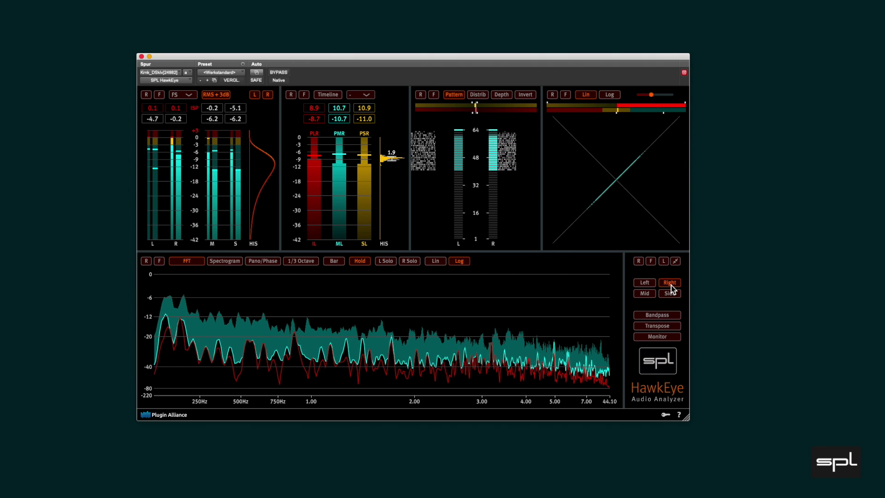
left_click(649, 294)
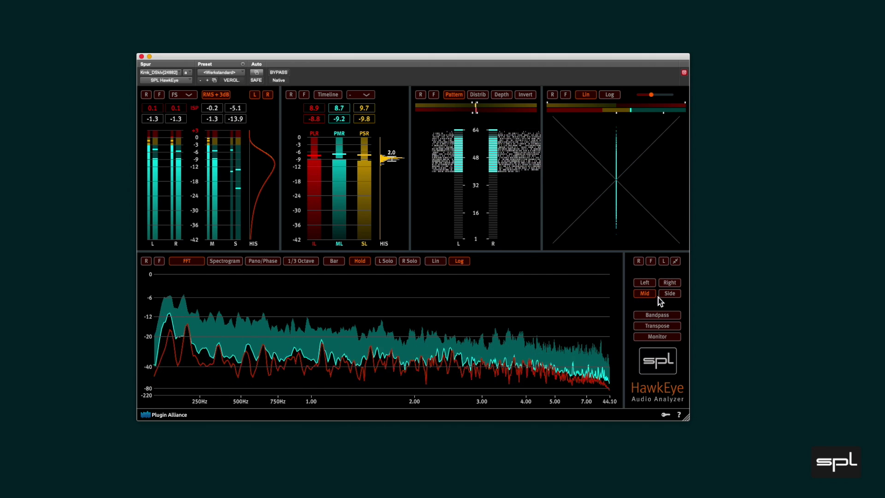
left_click(670, 295)
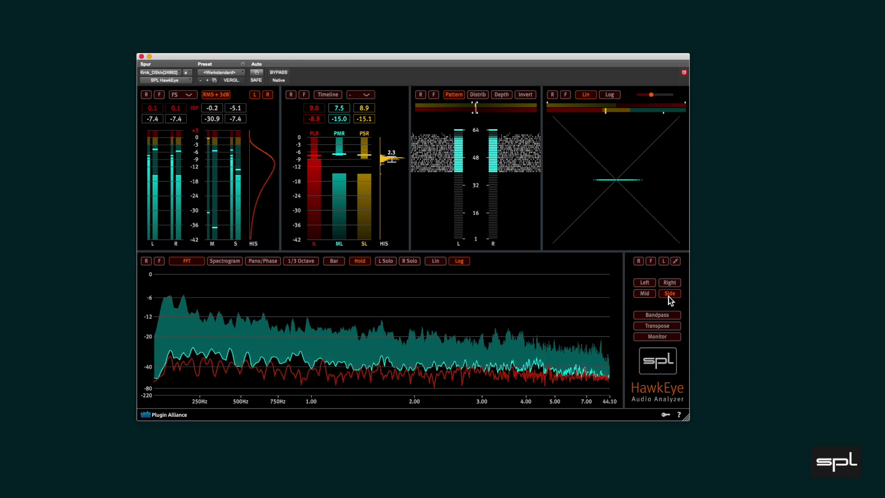
left_click(669, 296)
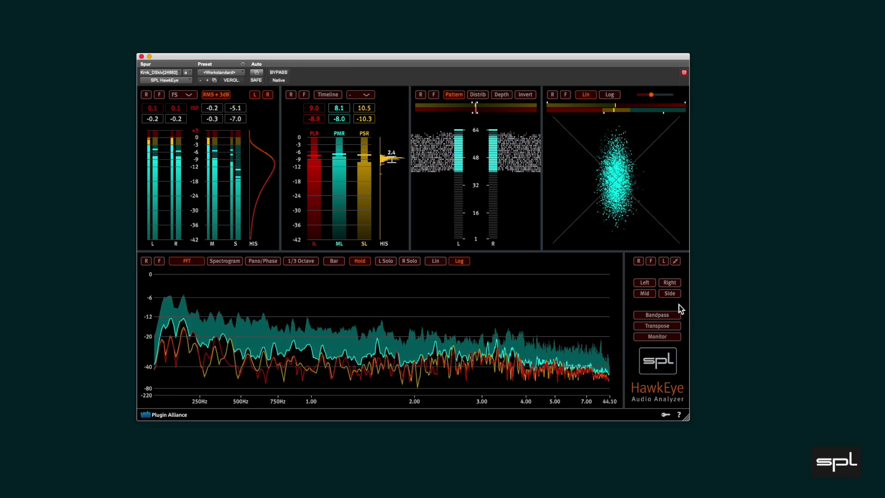